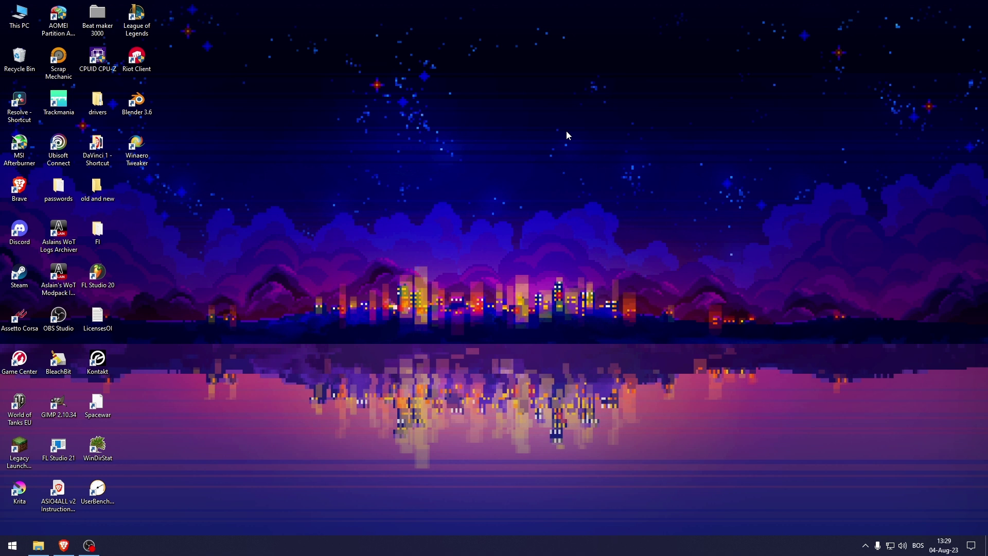
Reopen the Run dialog from the Start right-click menu and focus its Open field for dxdiag.
key("super+r")
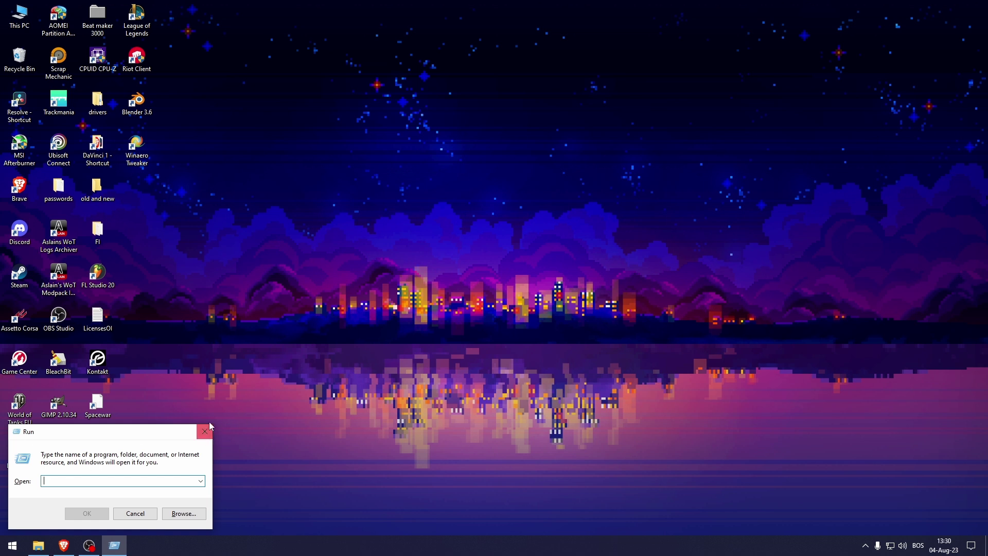
left_click(205, 431)
right_click(11, 546)
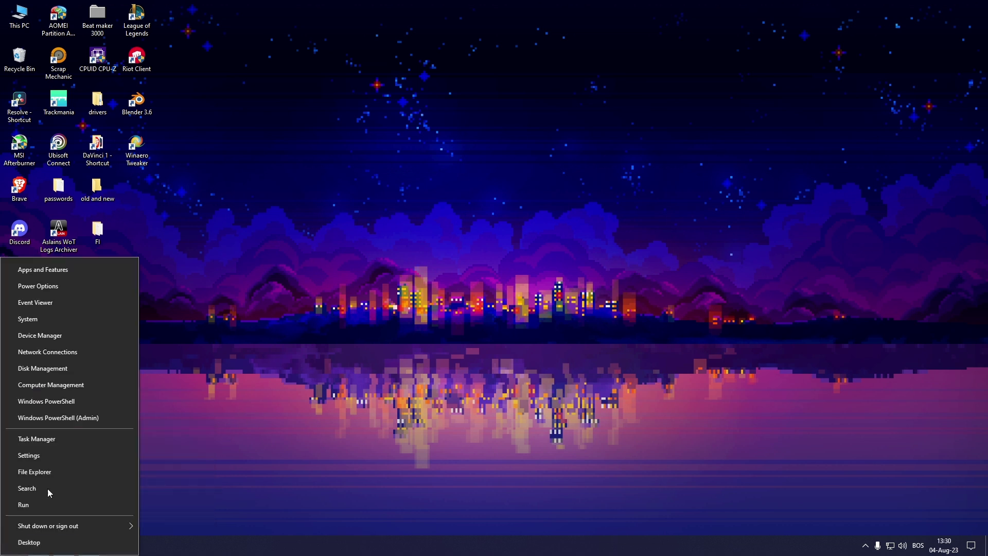
left_click(23, 506)
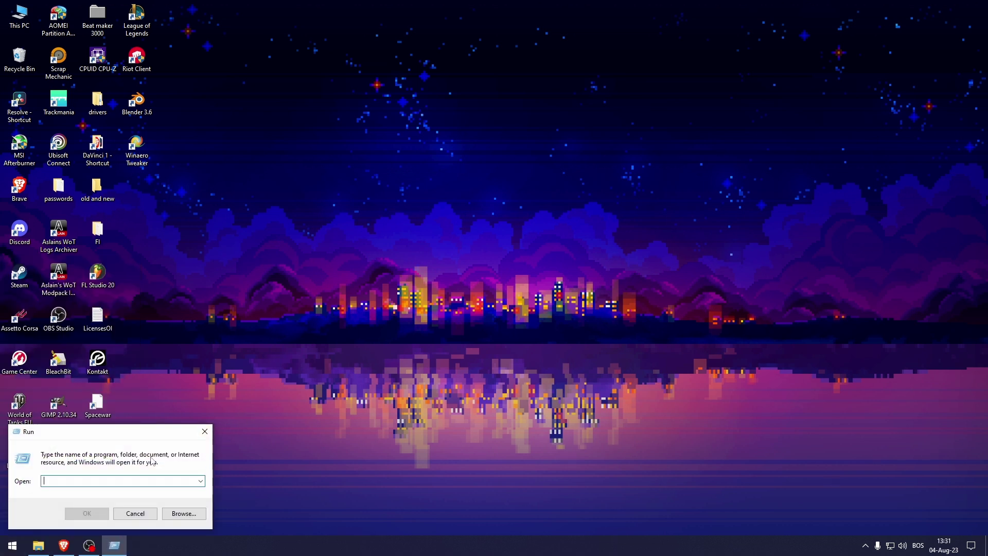
left_click(102, 480)
type("d")
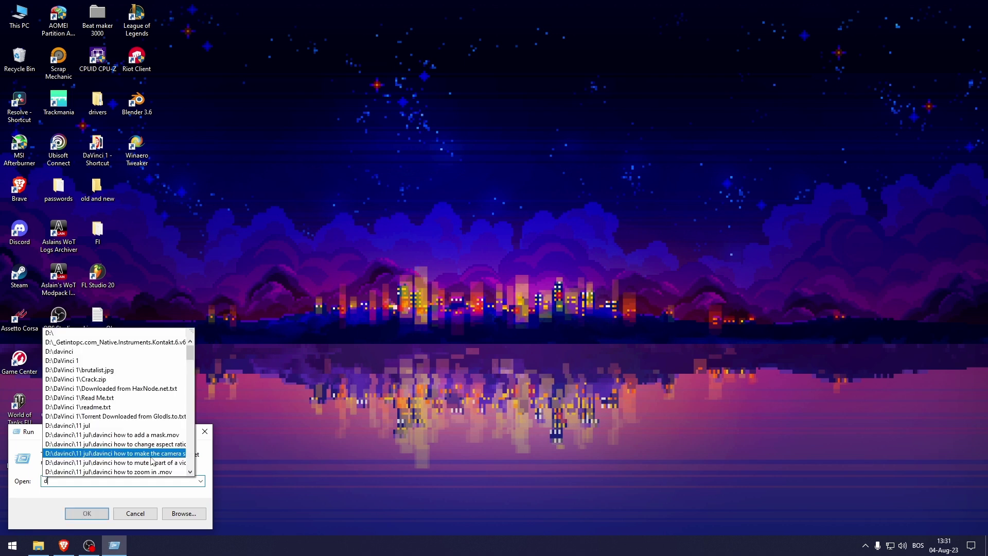
left_click(103, 479)
type("d")
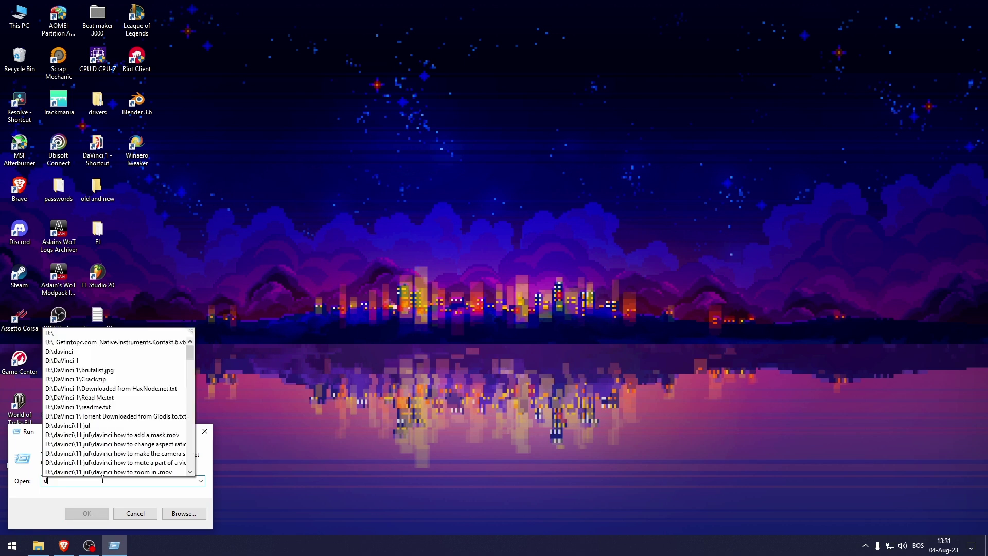
type("xdiag")
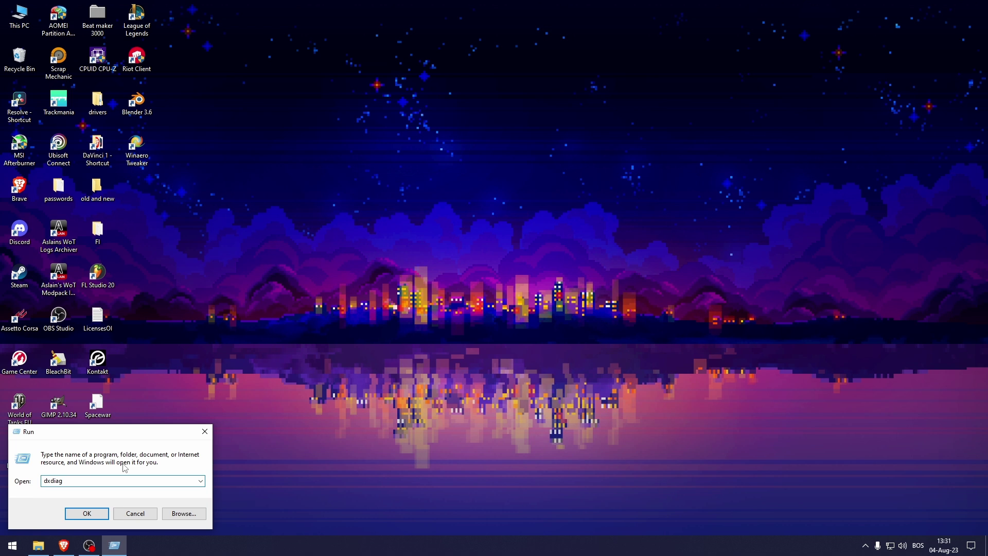
Run dxdiag, confirm the NVIDIA GeForce GTX 1070 on the Display tab, then launch Brave.
left_click(89, 512)
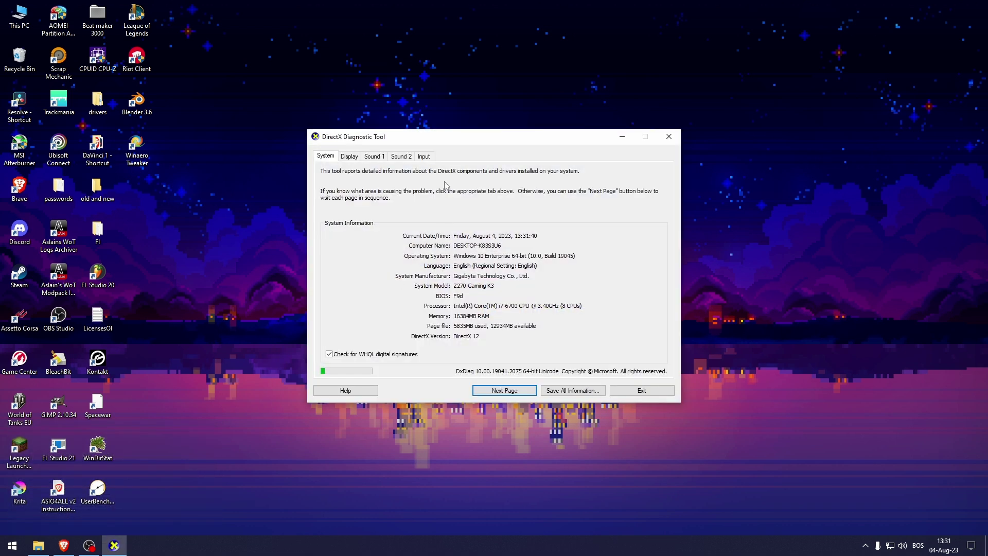
left_click(349, 157)
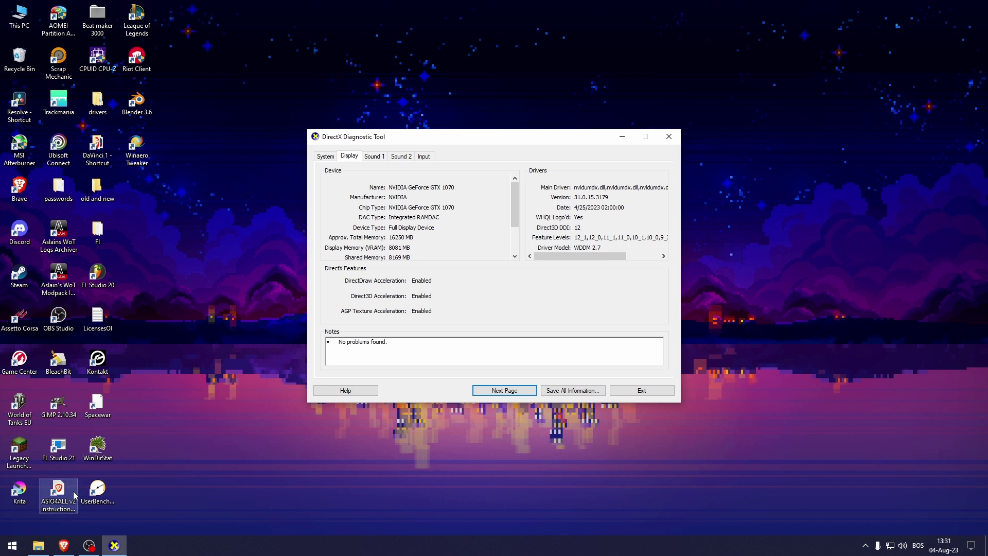
left_click(63, 546)
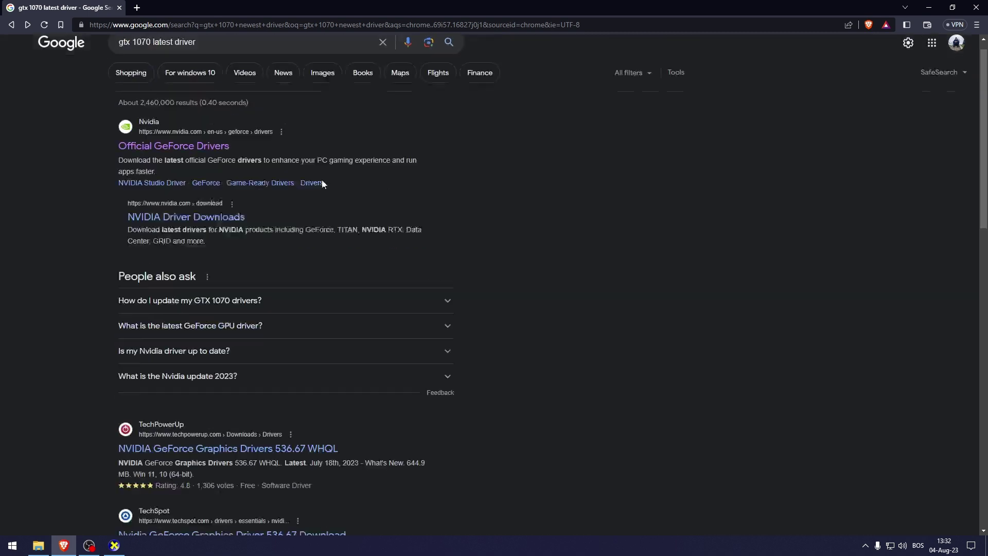
Open NVIDIA's Official GeForce Drivers page, then bring up File Explorer at This PC.
left_click(191, 164)
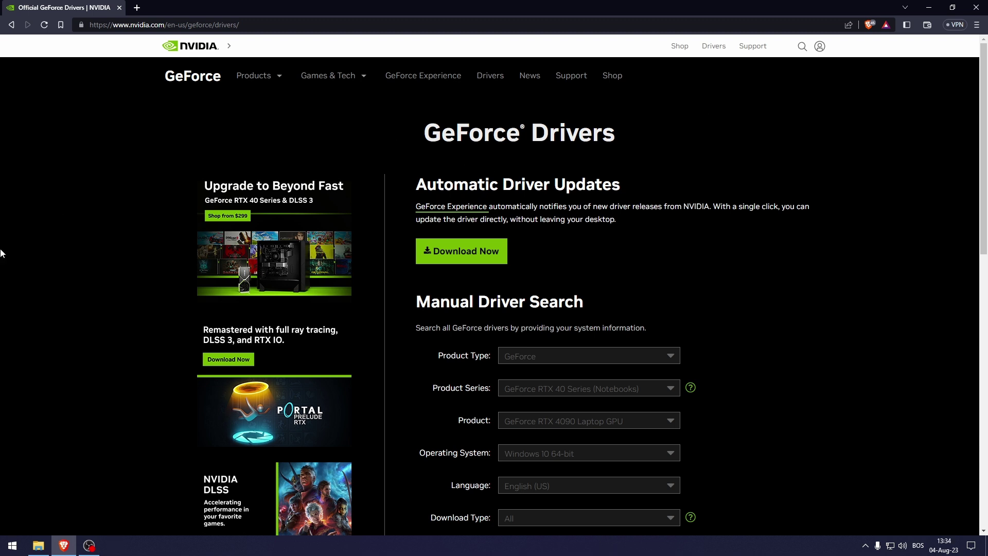
left_click(12, 545)
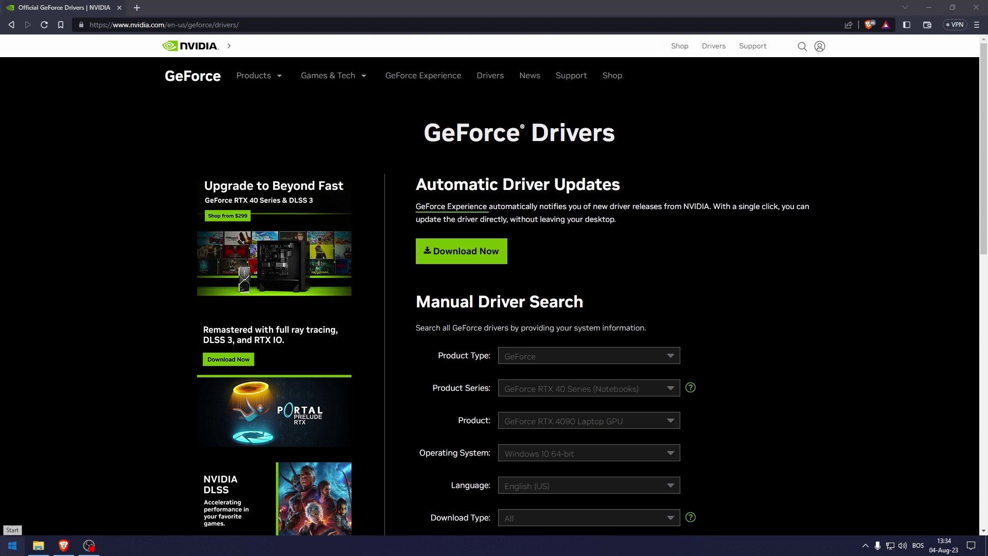
key("super+e")
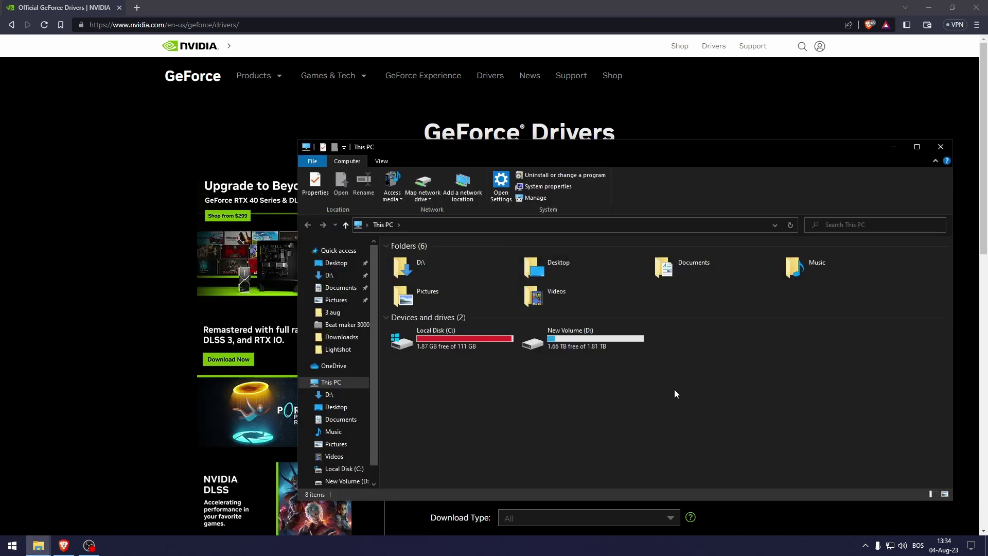
mouse_move(403, 377)
left_mouse_down()
mouse_move(437, 346)
mouse_move(539, 369)
mouse_move(663, 331)
left_mouse_up()
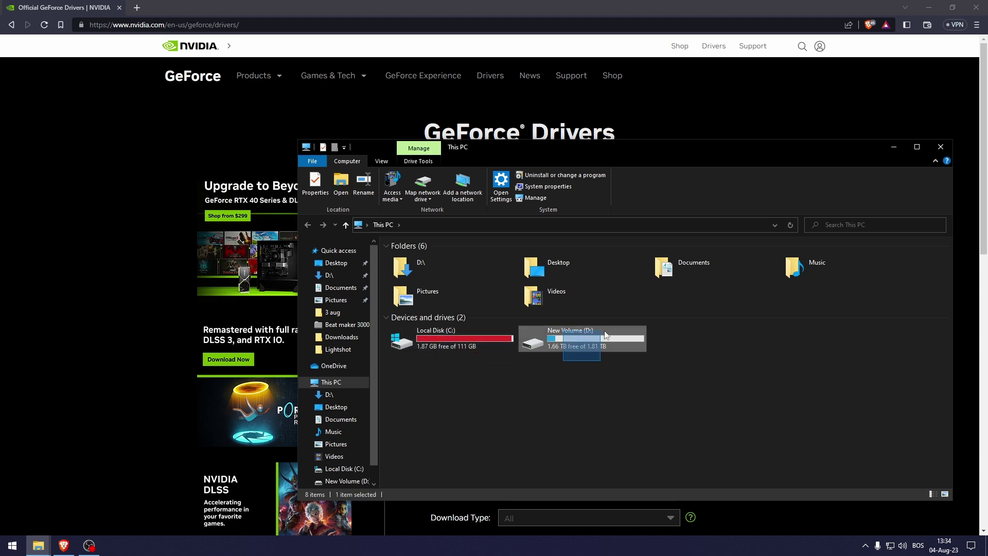
left_click_drag(577, 369, 655, 321)
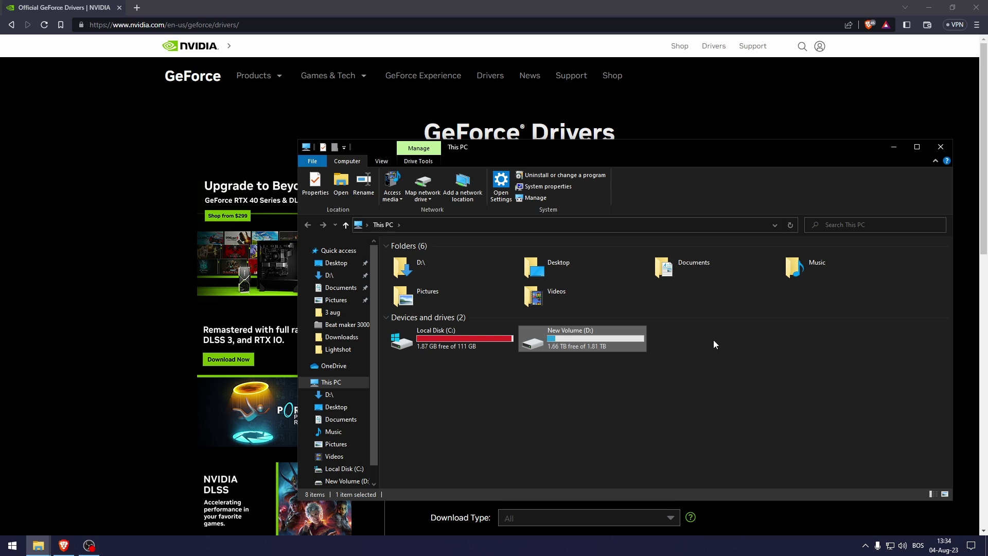
left_click_drag(424, 368, 499, 332)
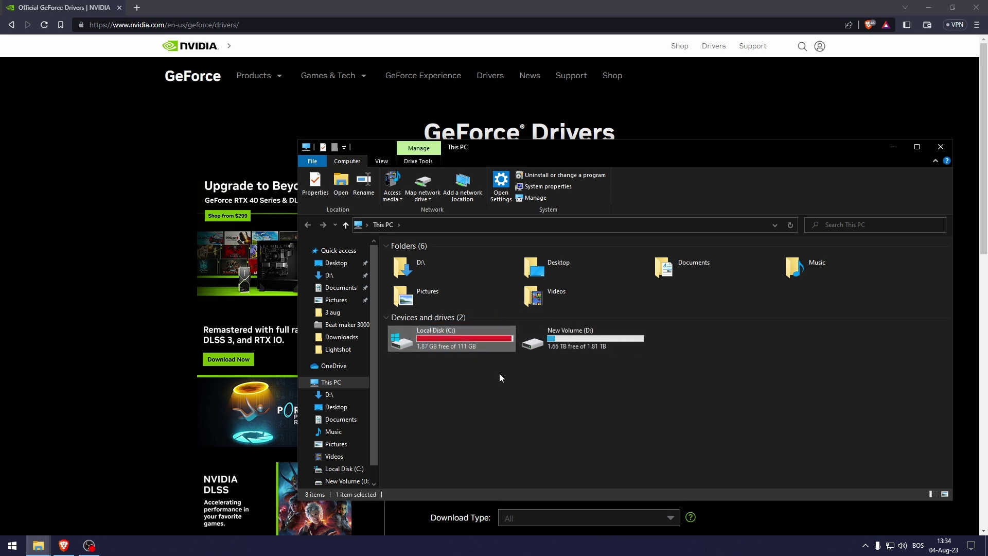
left_click(683, 355)
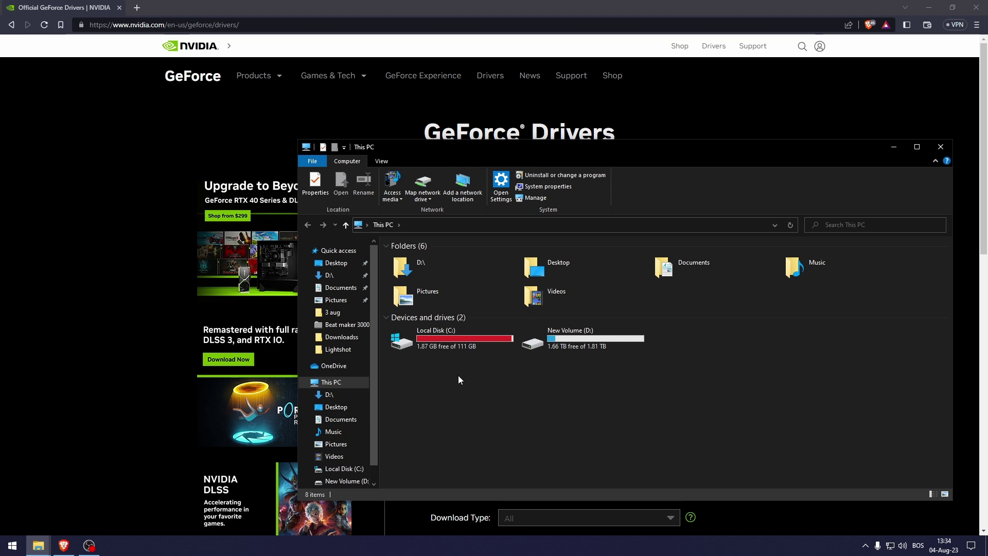
Minimize File Explorer and the browser with Win+D to reveal the desktop icons.
key("super+d")
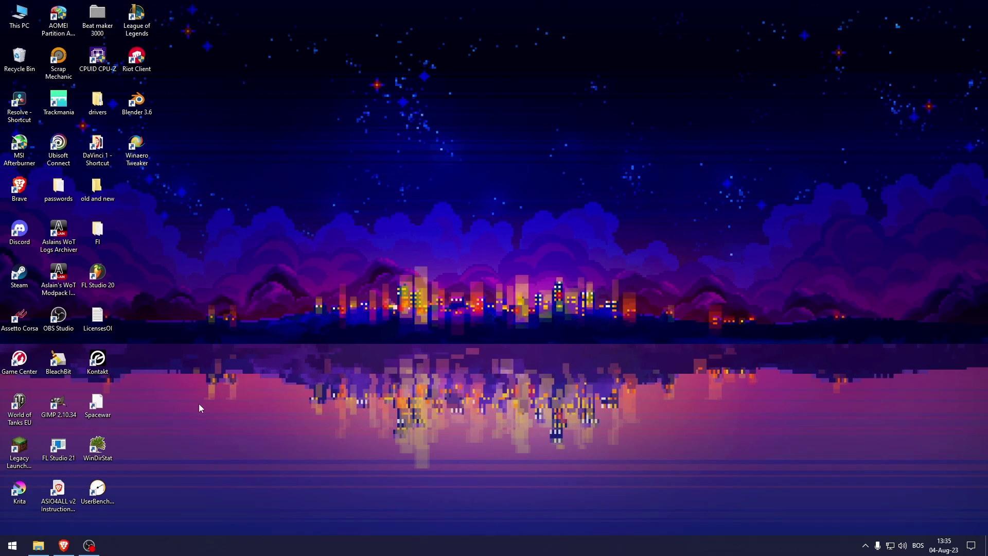